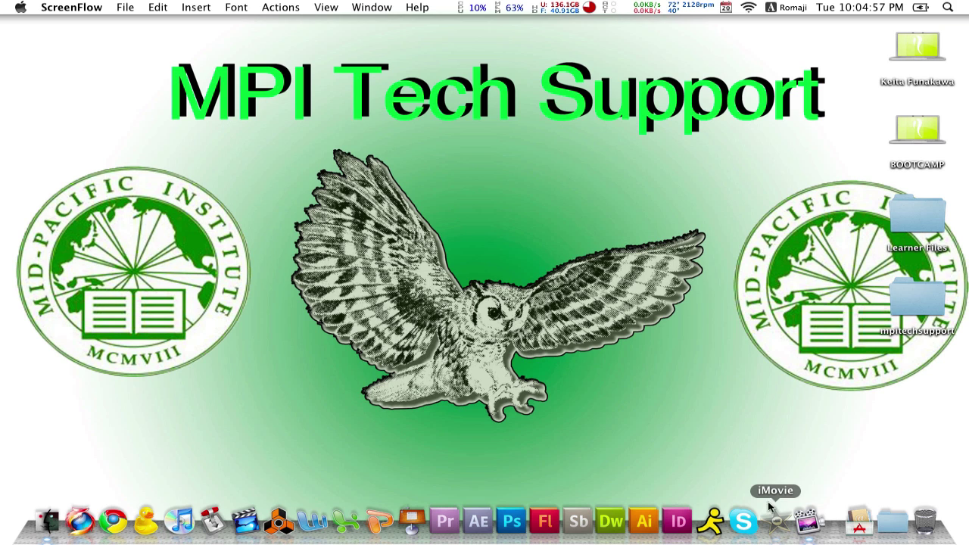
# Launch iMovie with My First Project loaded.
pyautogui.click(778, 522)
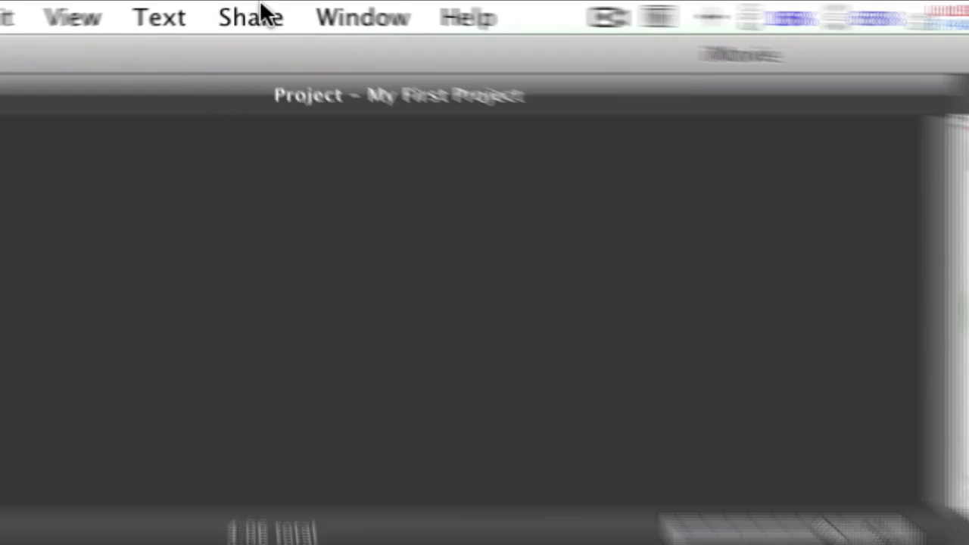
# Send My First Project to iDVD from the Share menu.
pyautogui.click(247, 7)
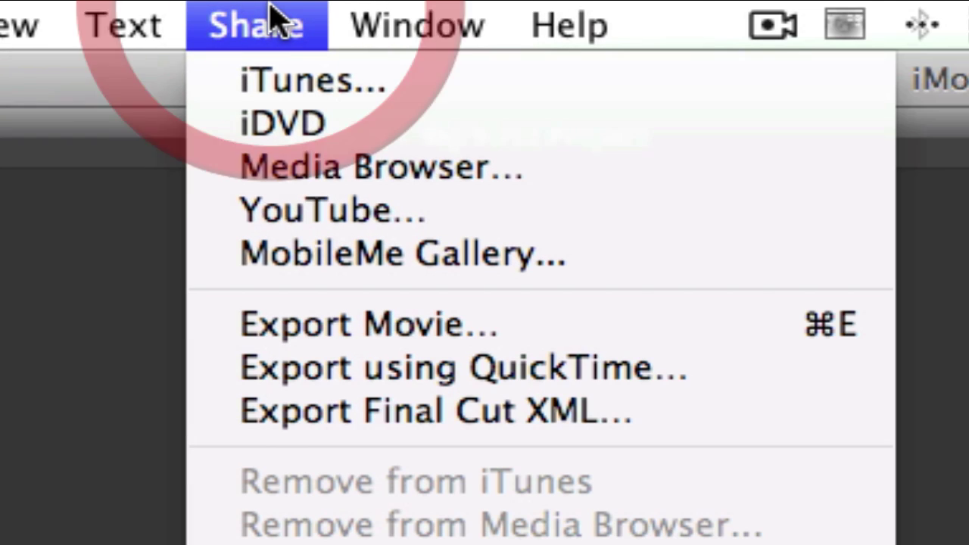
pyautogui.click(289, 128)
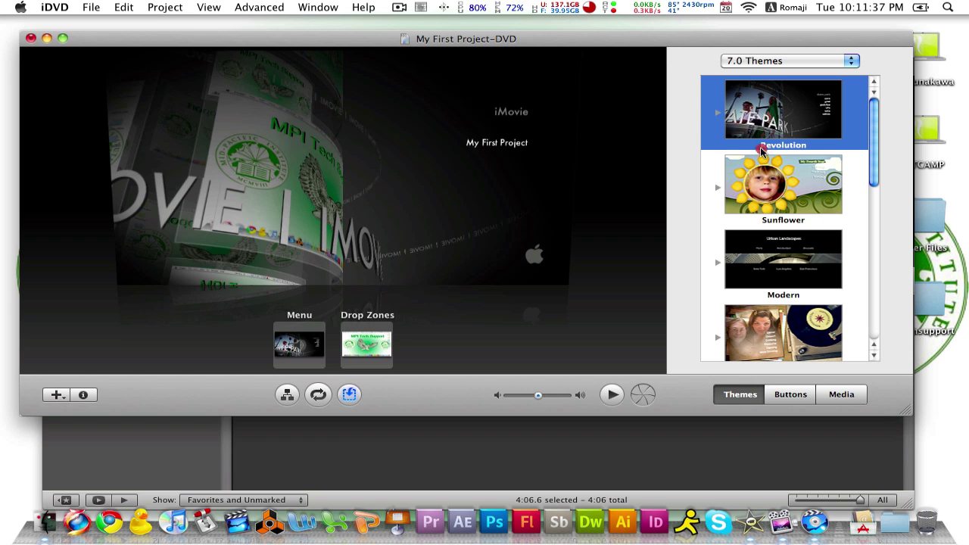
# Browse the 7.0 Themes list in the Themes pane and select Sunflower.
pyautogui.click(740, 399)
pyautogui.click(858, 168)
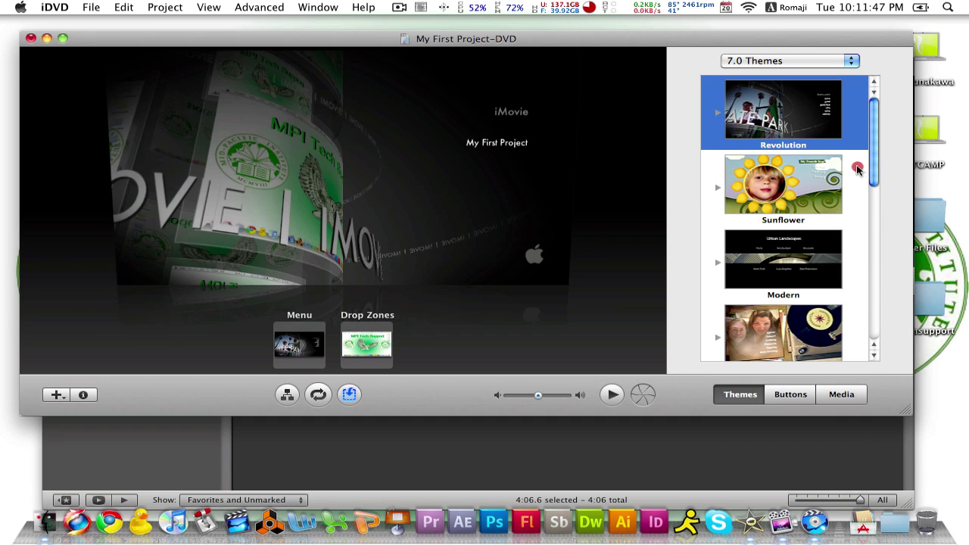
pyautogui.scroll(-5, 818, 186)
pyautogui.click(583, 237)
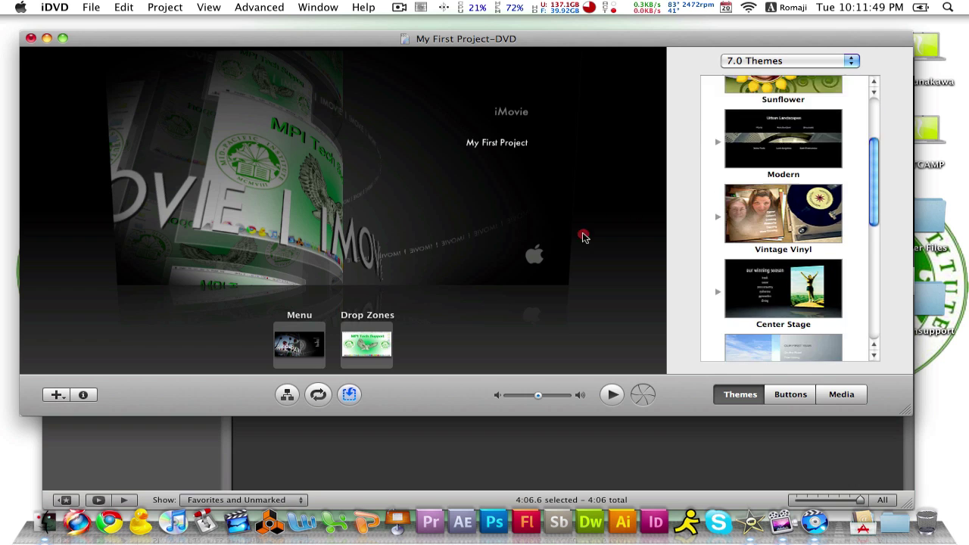
pyautogui.scroll(5, 856, 134)
pyautogui.moveTo(874, 134)
pyautogui.mouseDown()
pyautogui.moveTo(883, 178)
pyautogui.moveTo(873, 126)
pyautogui.mouseUp()
pyautogui.click(787, 137)
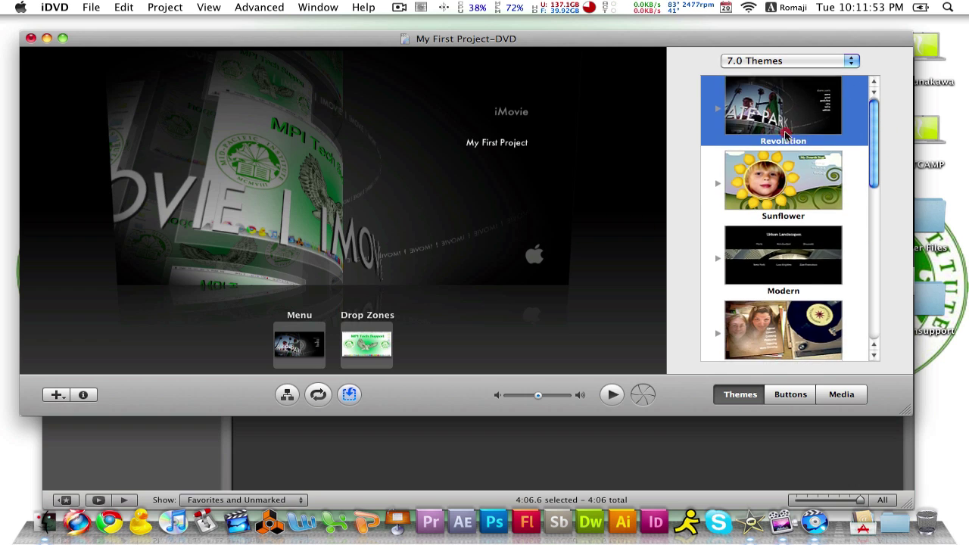
pyautogui.scroll(-1, 760, 133)
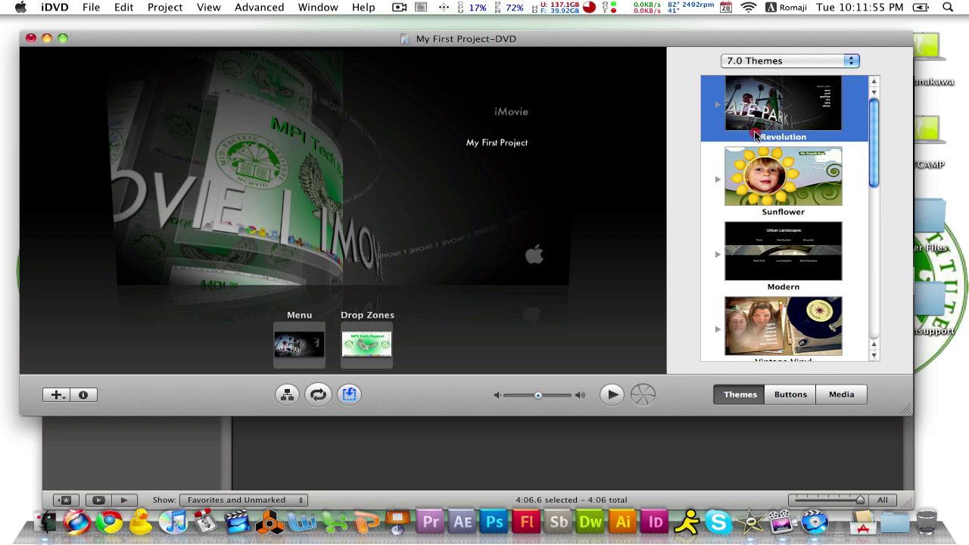
pyautogui.scroll(-3, 755, 135)
pyautogui.click(758, 147)
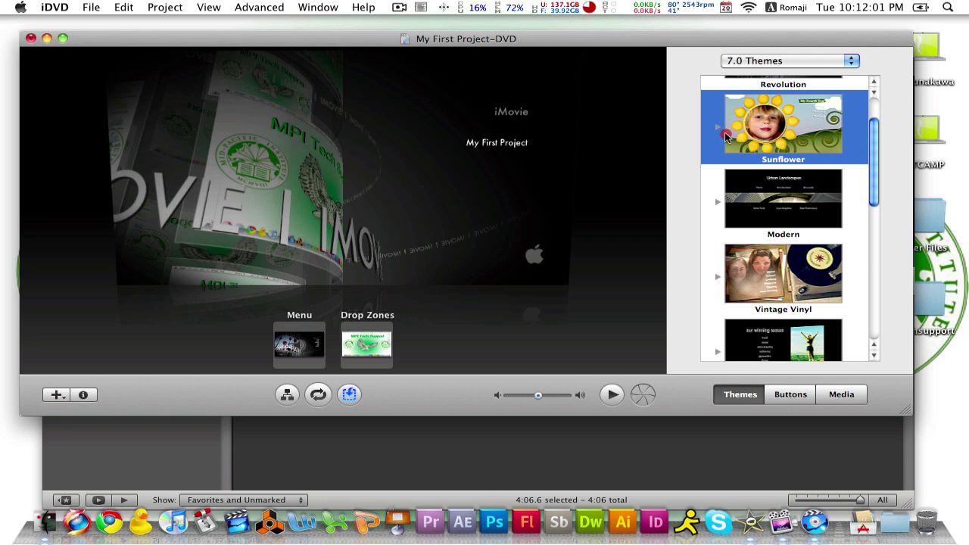
# Apply the Sunflower theme and drop the owl picture into its sunflower drop zone.
pyautogui.click(746, 151)
pyautogui.click(727, 130)
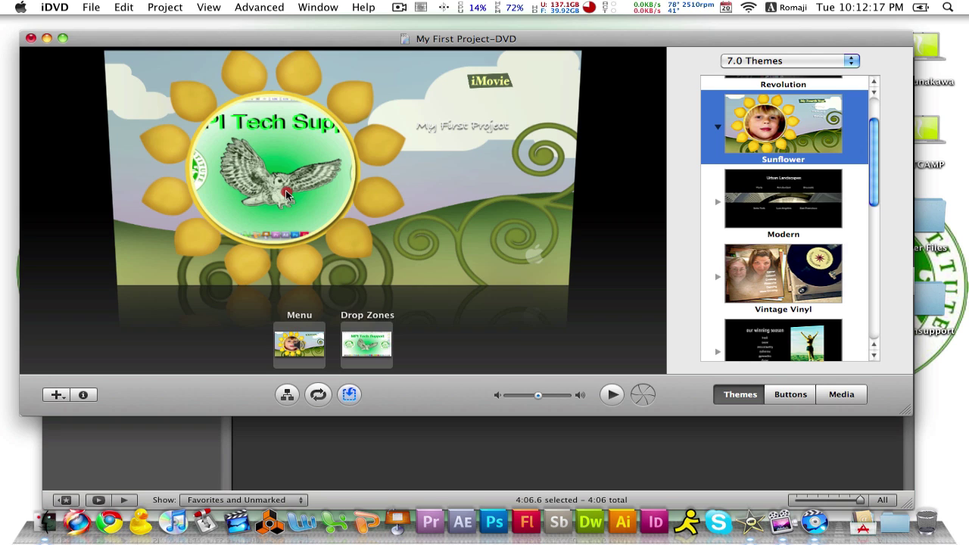
pyautogui.moveTo(288, 194); pyautogui.dragTo(342, 190)
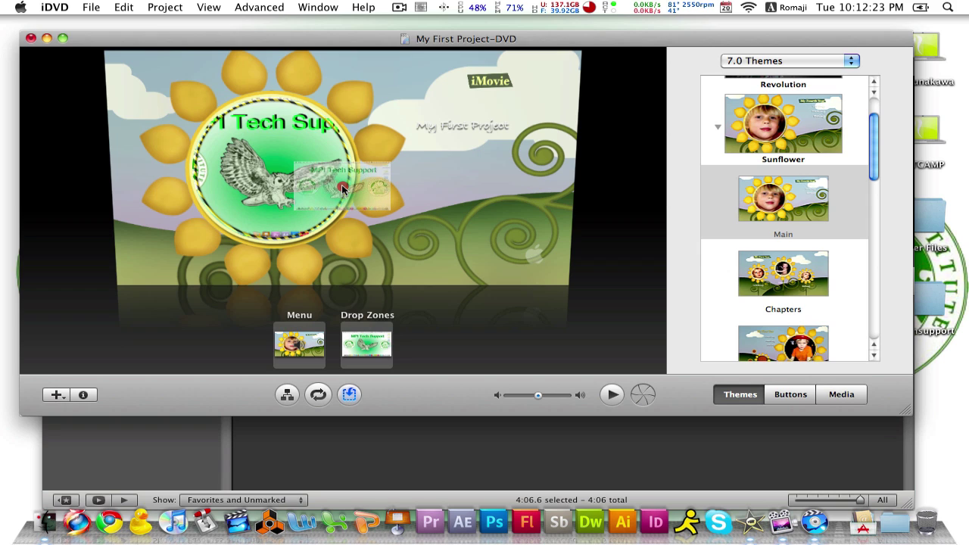
pyautogui.moveTo(342, 189); pyautogui.dragTo(304, 200)
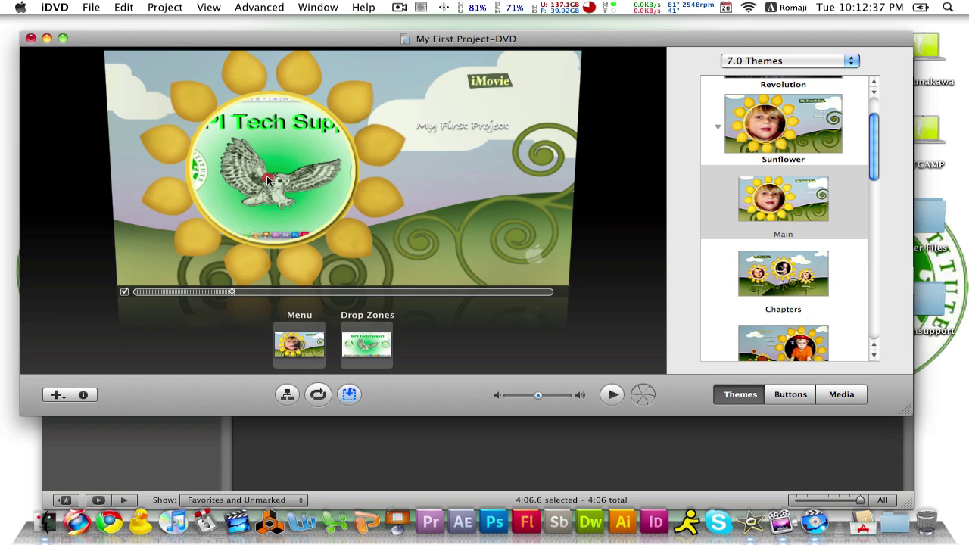
# Change the menu title from iMovie to 'Joe's movie project'.
pyautogui.click(485, 80)
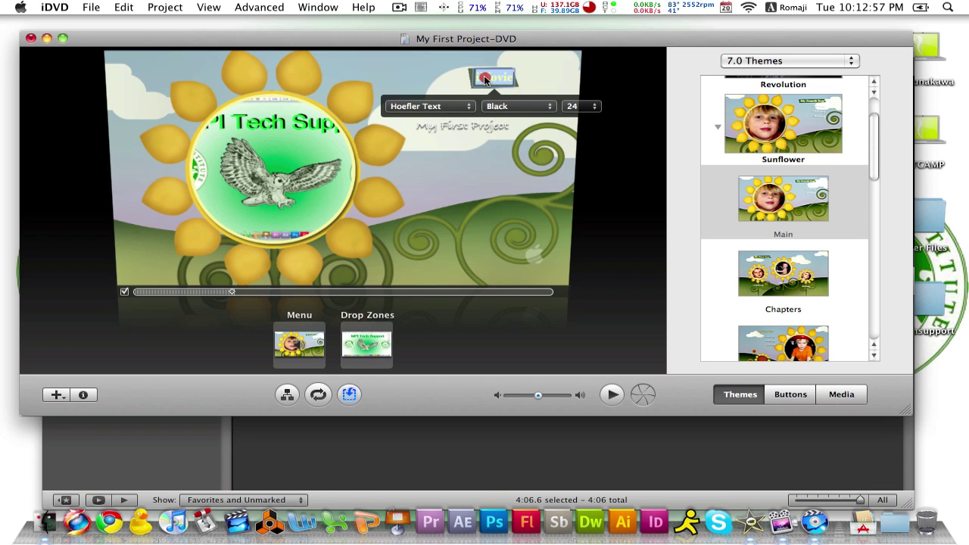
pyautogui.write('Bo')
pyautogui.press('BackSpace')
pyautogui.press('BackSpace')
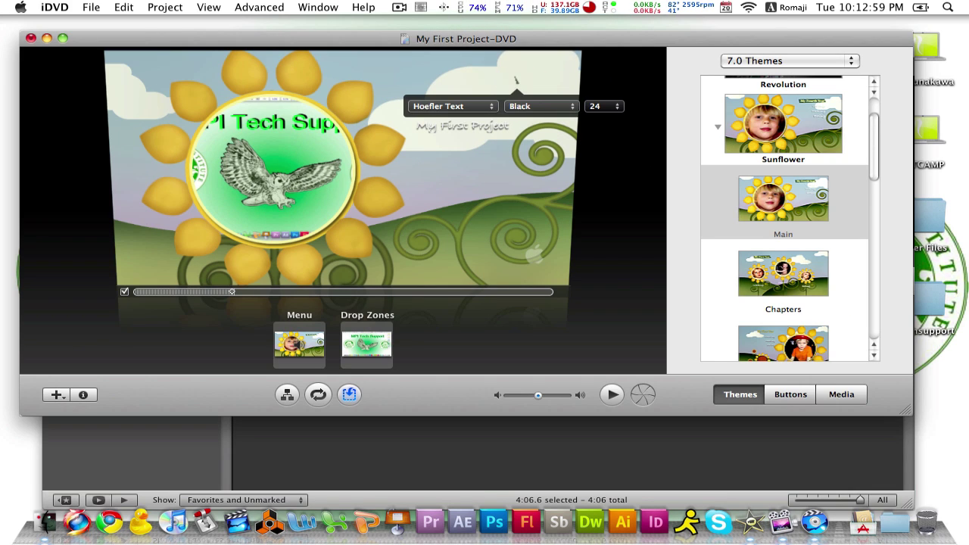
pyautogui.write("Joe's movie")
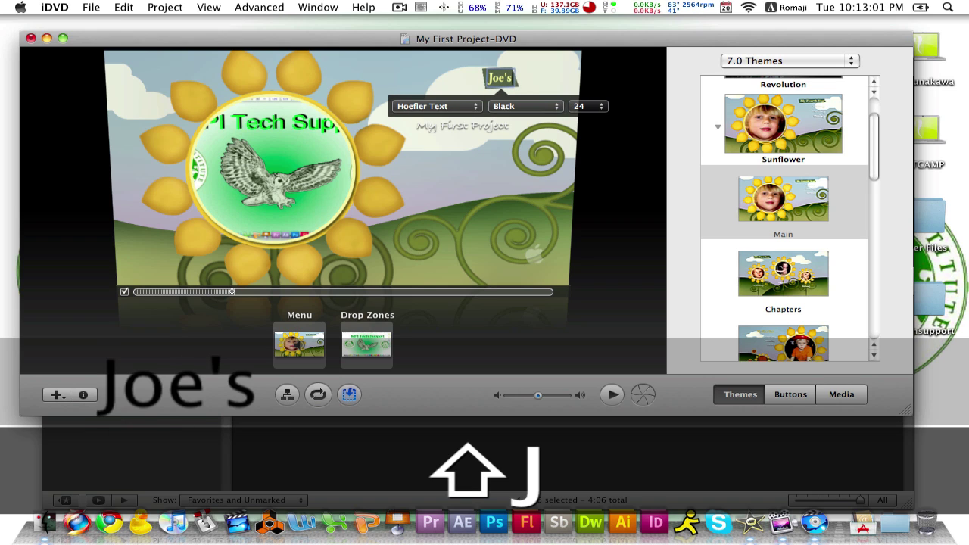
pyautogui.write(' project')
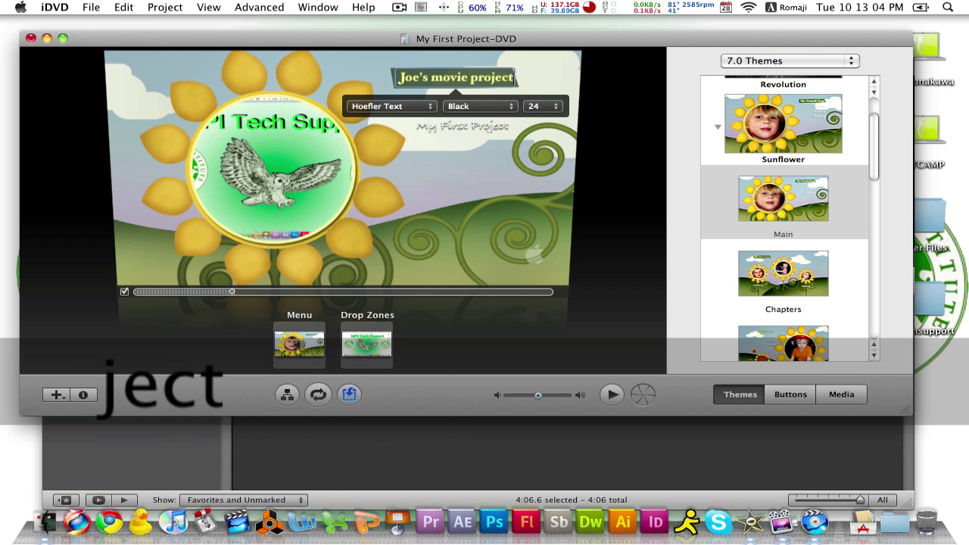
pyautogui.press('Return')
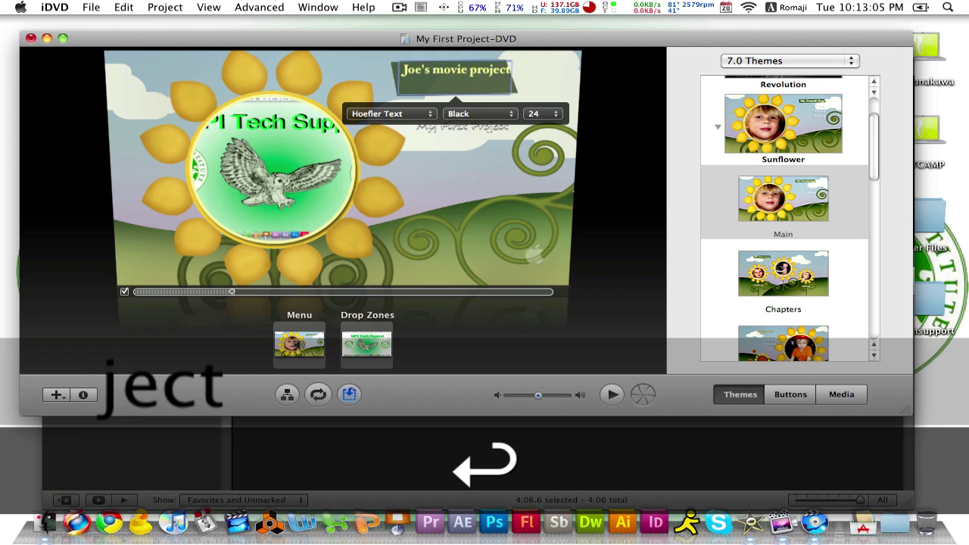
pyautogui.click(474, 145)
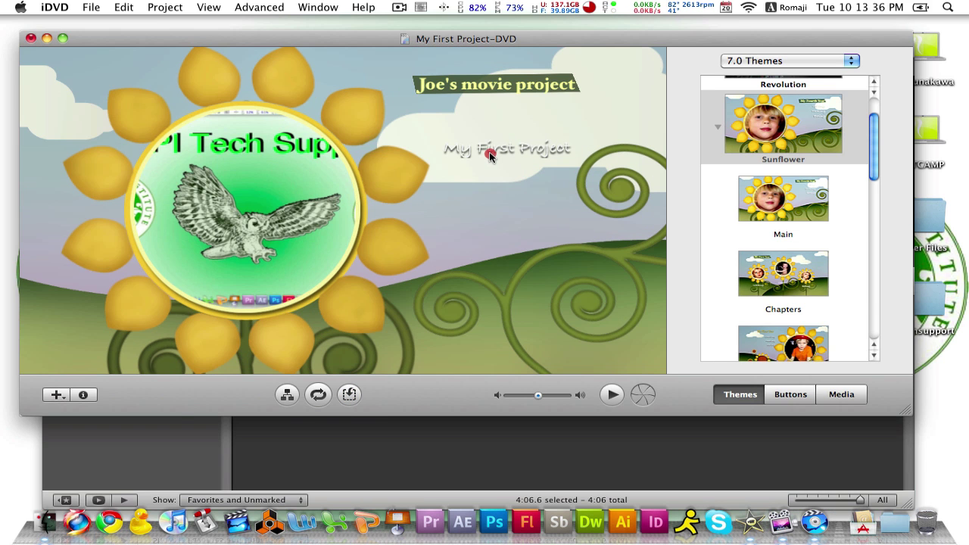
# Rename the My First Project button to 'movie'.
pyautogui.click(489, 151)
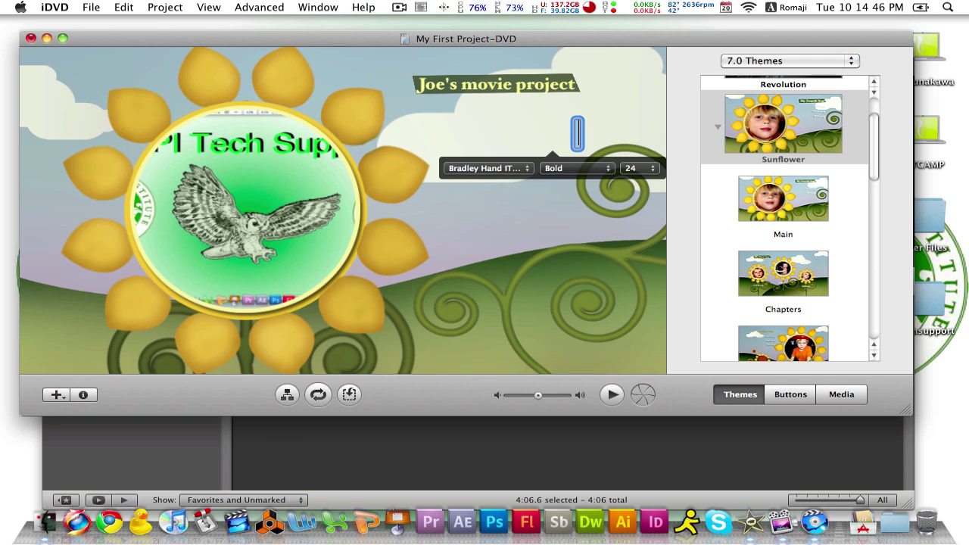
pyautogui.write('movie')
pyautogui.press('Return')
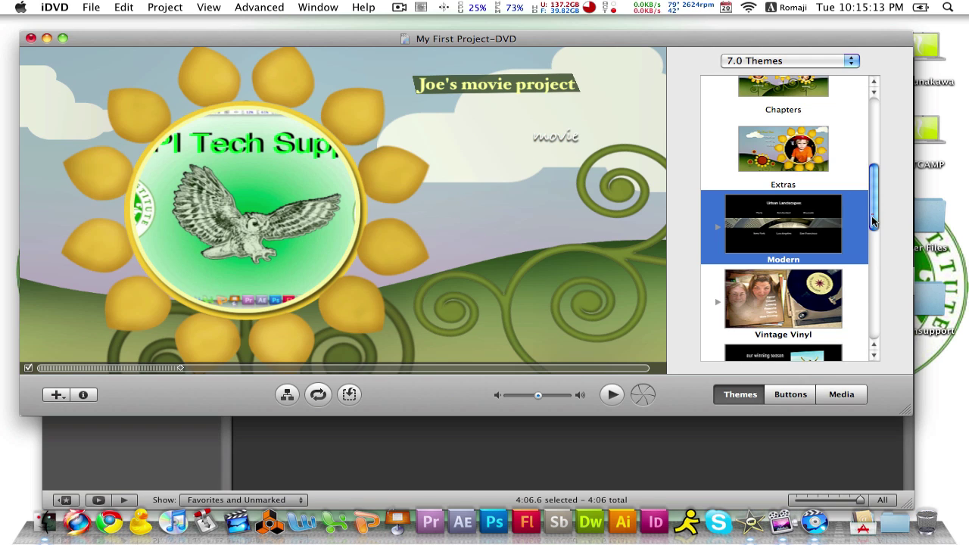
# Apply the Center Stage theme and play the menu in the Preview window.
pyautogui.moveTo(874, 220); pyautogui.dragTo(874, 259)
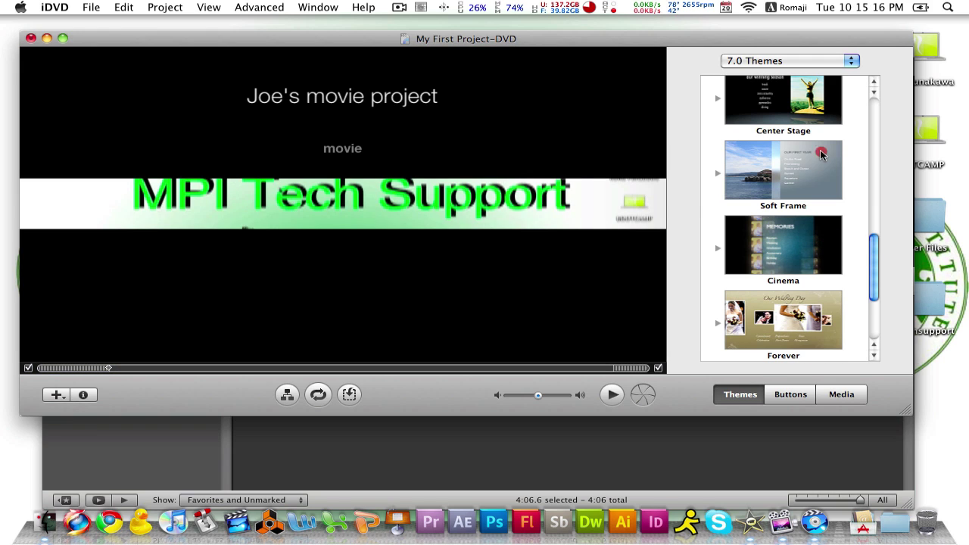
pyautogui.click(798, 108)
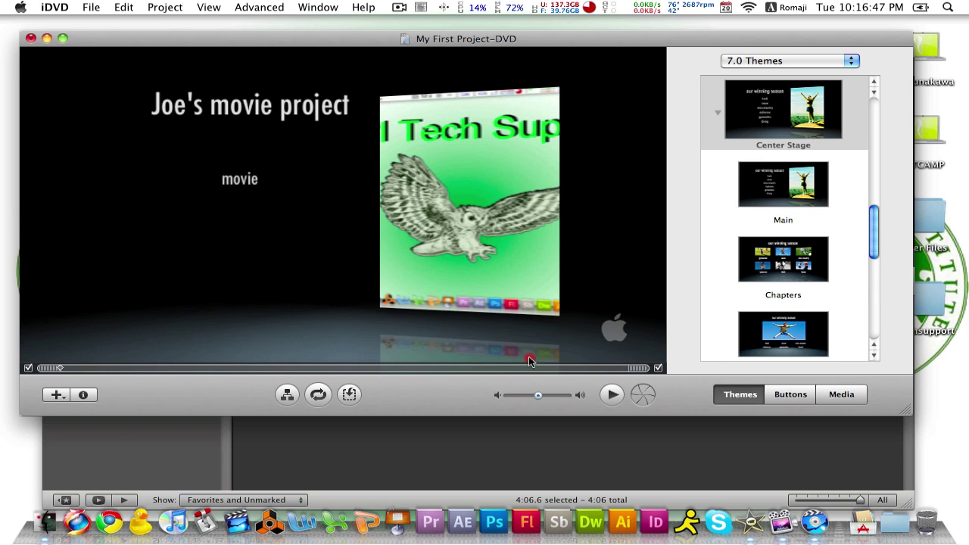
pyautogui.click(608, 397)
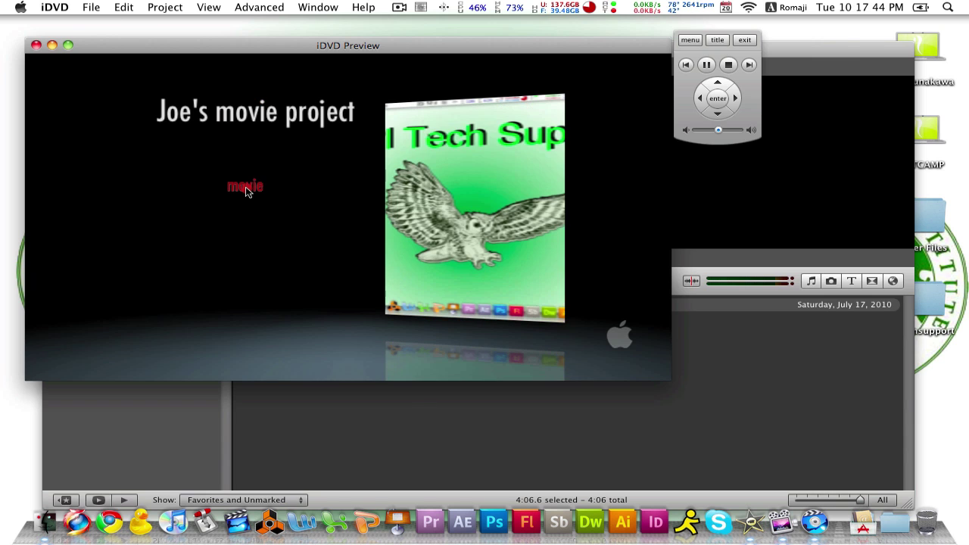
pyautogui.click(295, 228)
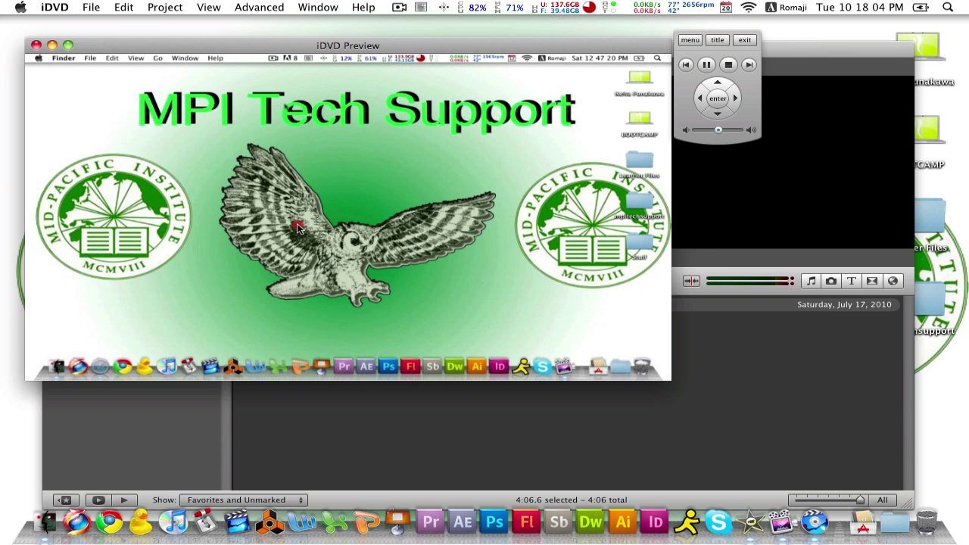
pyautogui.click(728, 65)
pyautogui.click(408, 23)
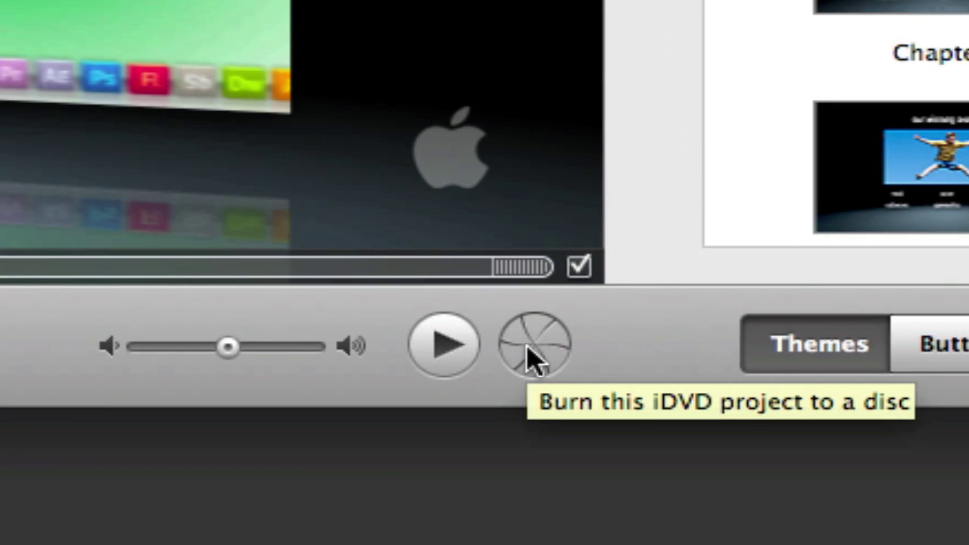
# Start burning My First Project-DVD, up to the recordable disc prompt.
pyautogui.click(534, 352)
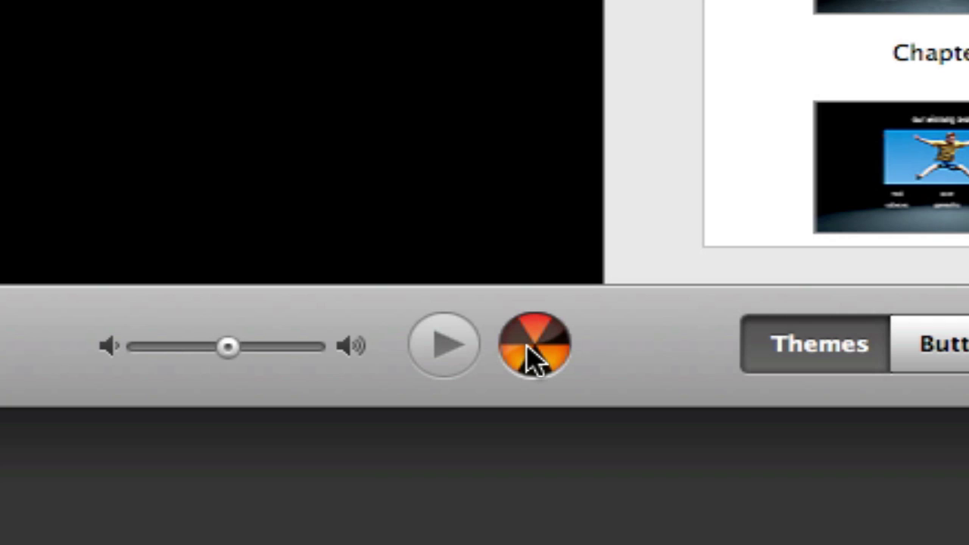
pyautogui.click(530, 352)
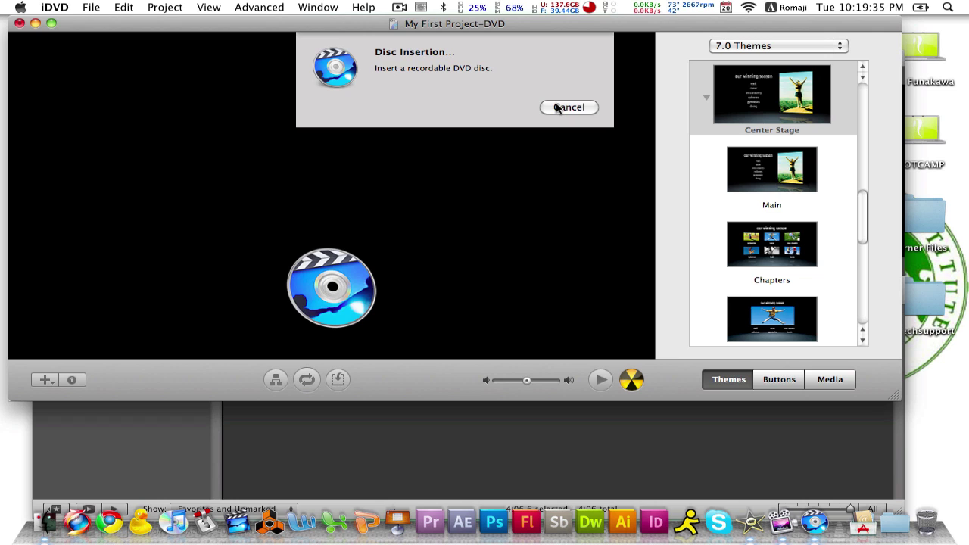
# Cancel the burn at the Disc Insertion prompt.
pyautogui.click(566, 108)
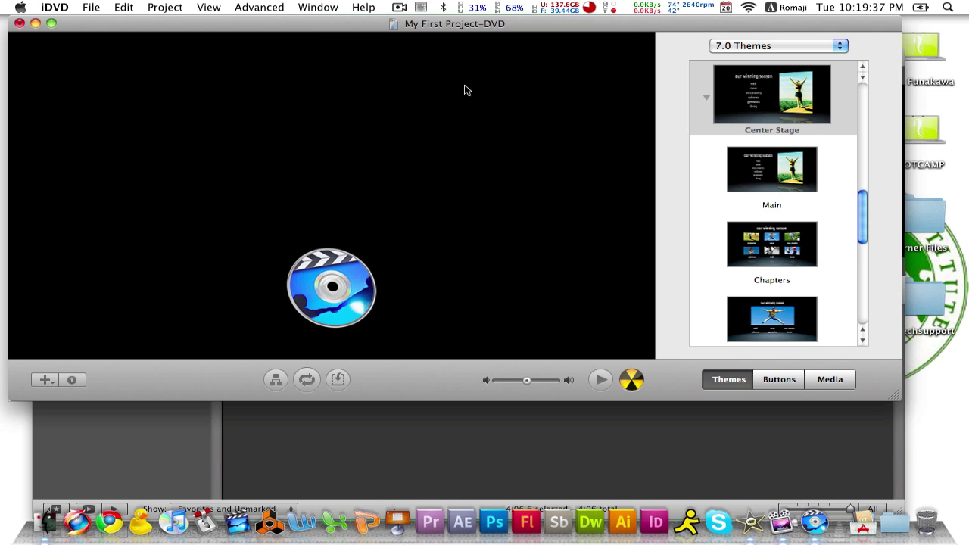